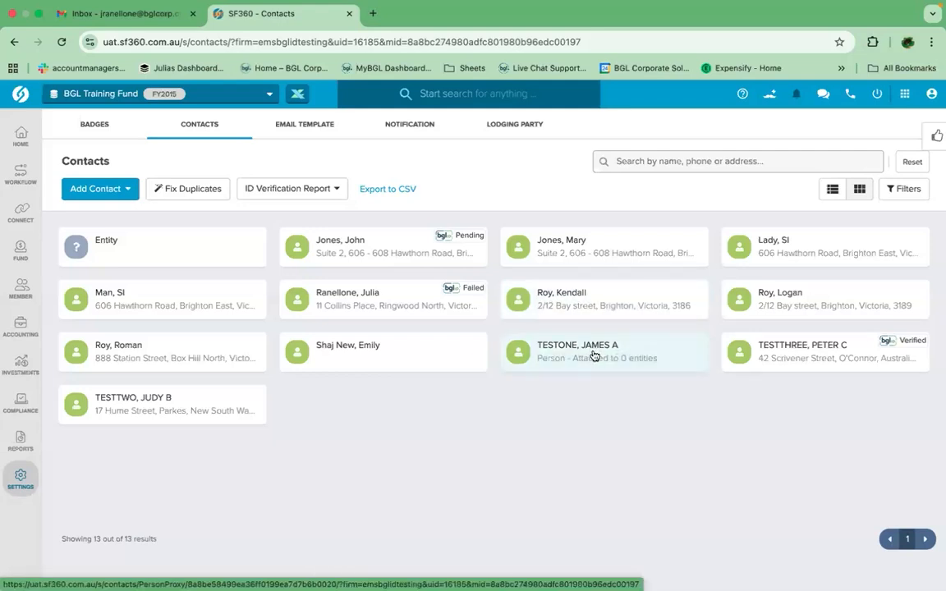
pyautogui.click(99, 188)
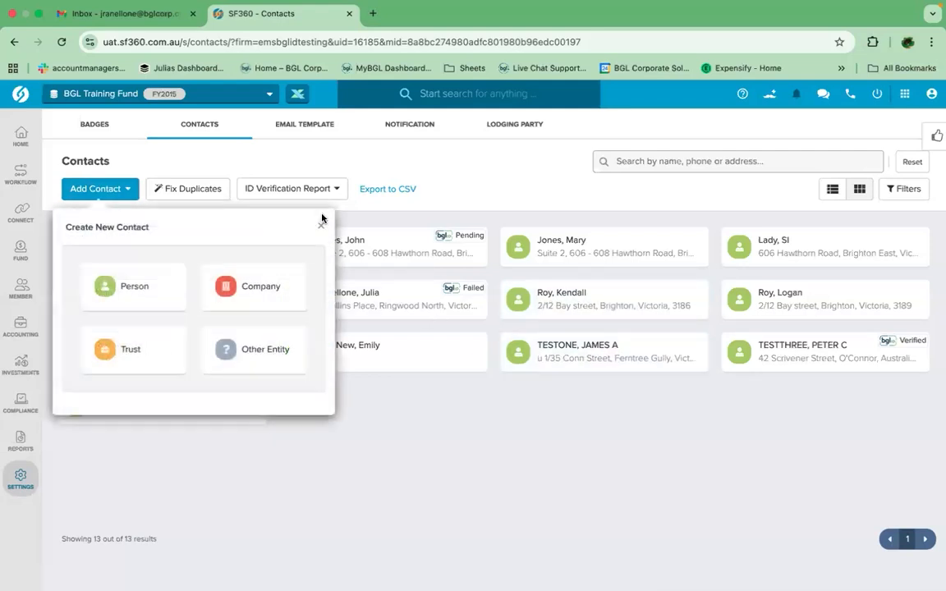
pyautogui.click(131, 283)
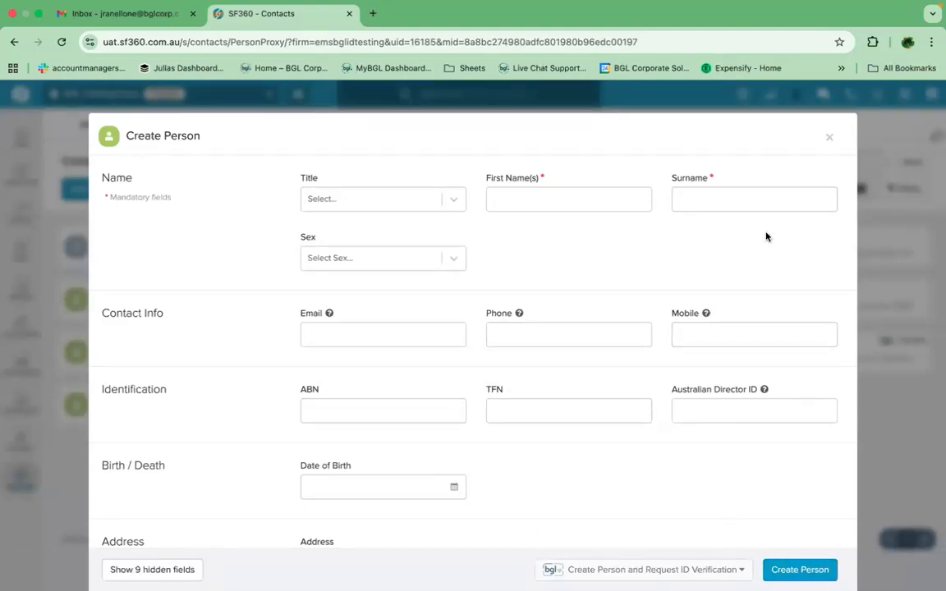
pyautogui.click(827, 138)
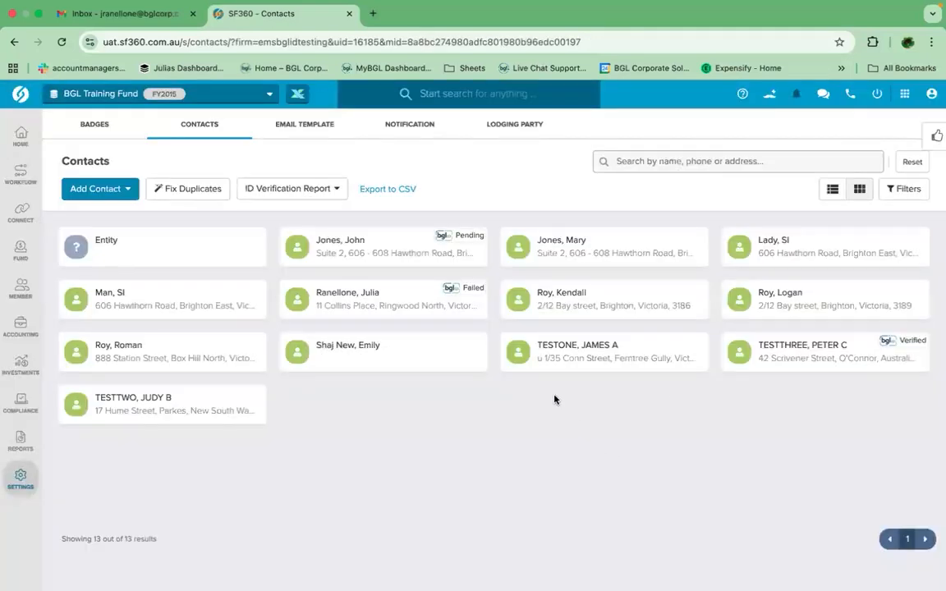
# Step: Send the first test contact a $7 Australian Government ID verification request requiring 1 identification type
pyautogui.click(580, 358)
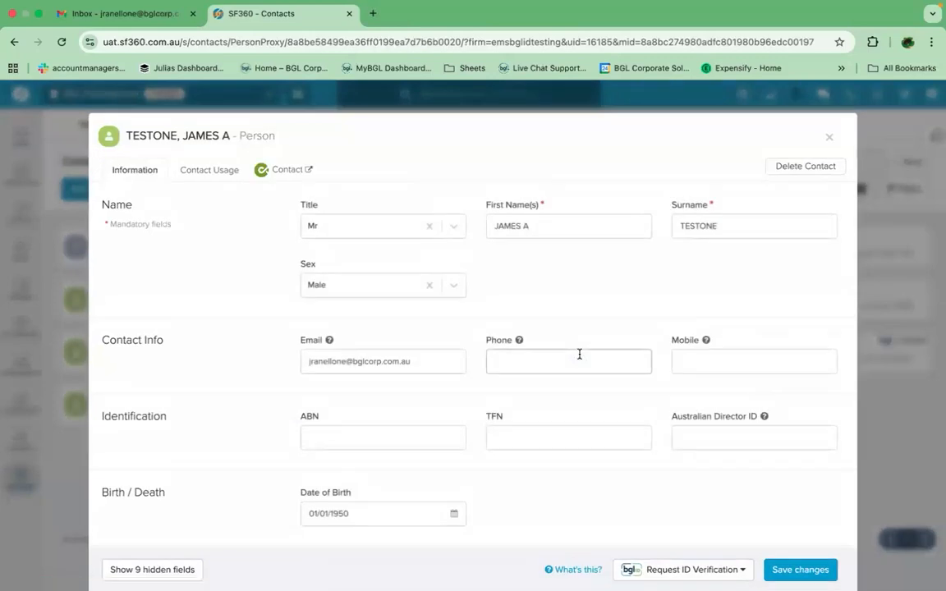
pyautogui.click(670, 572)
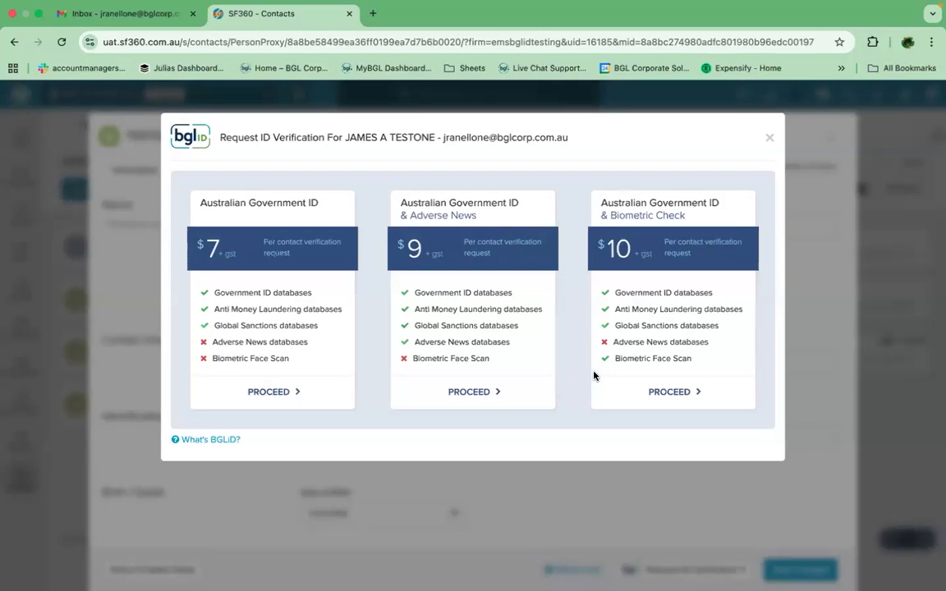
pyautogui.click(273, 393)
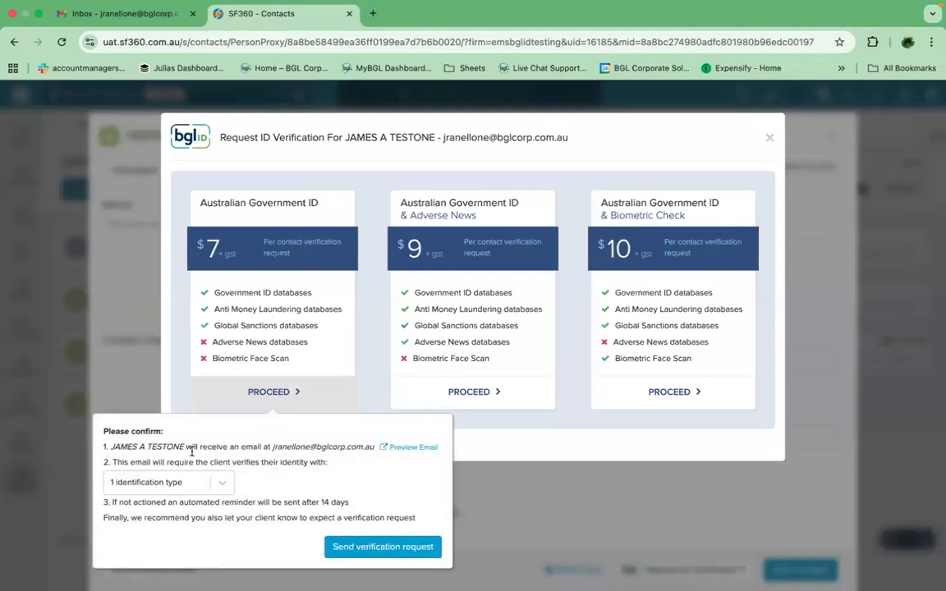
pyautogui.click(220, 481)
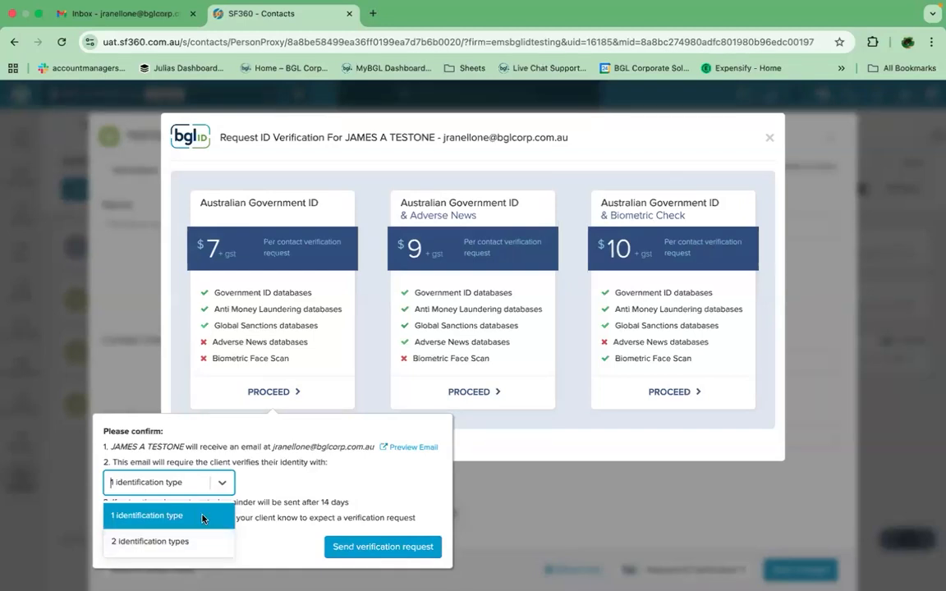
pyautogui.click(267, 484)
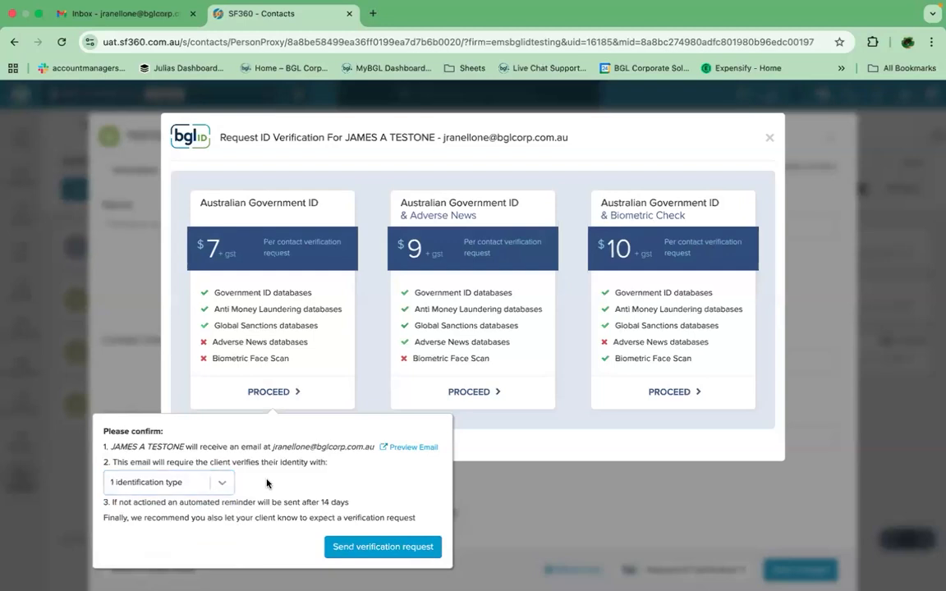
pyautogui.click(380, 547)
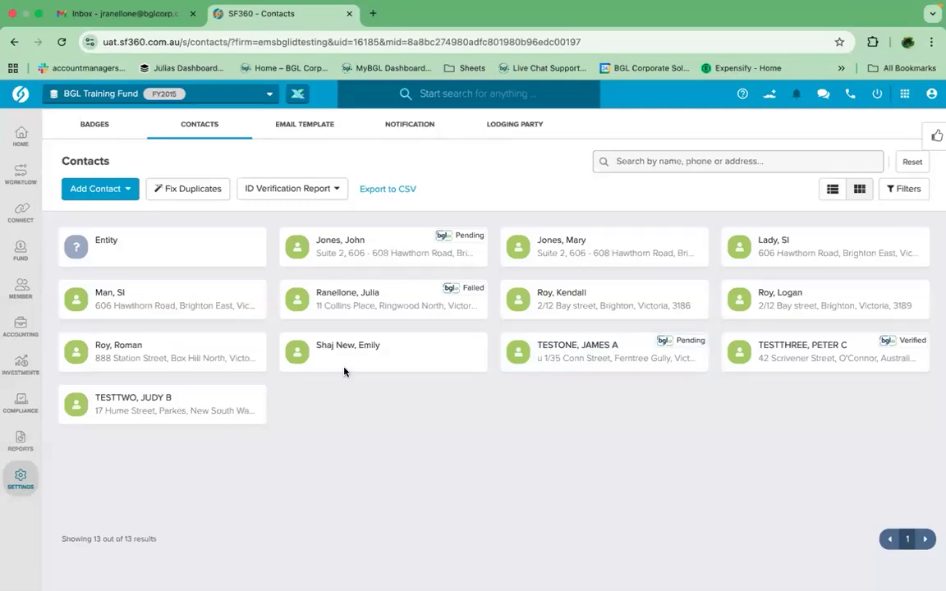
# Step: Switch to Gmail, expand the new BGLiD identity verification request email and follow its Verify Identity link
pyautogui.click(101, 14)
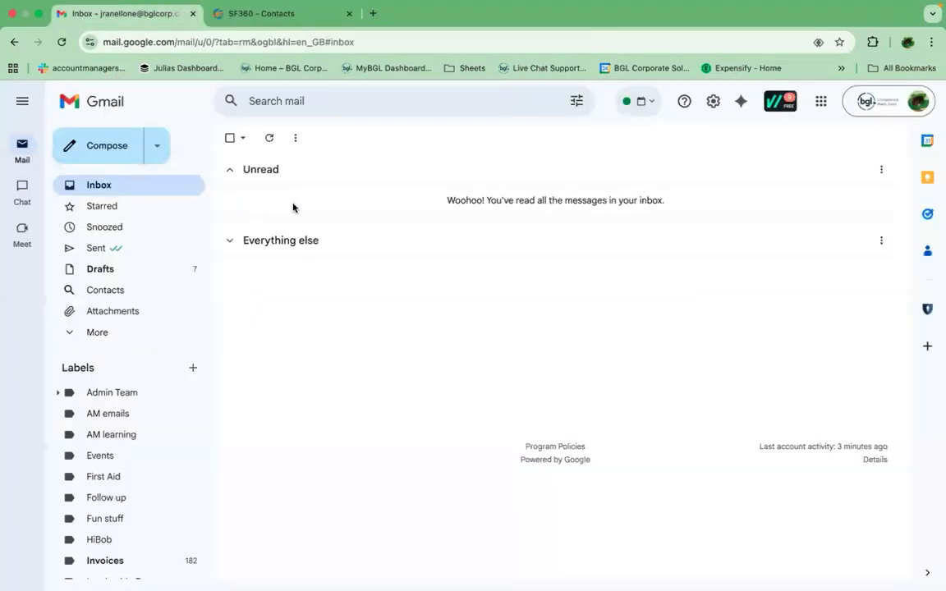
pyautogui.click(269, 138)
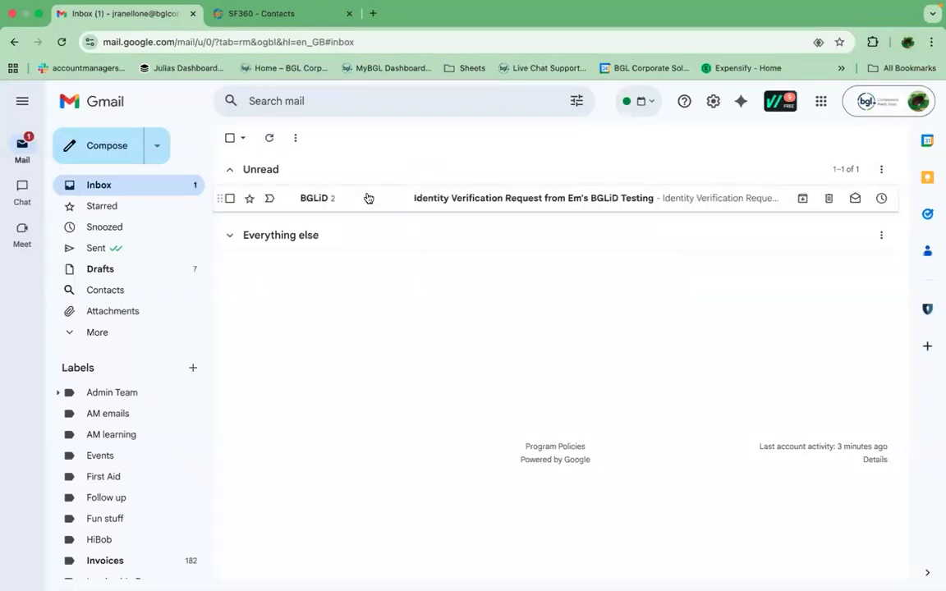
pyautogui.click(380, 202)
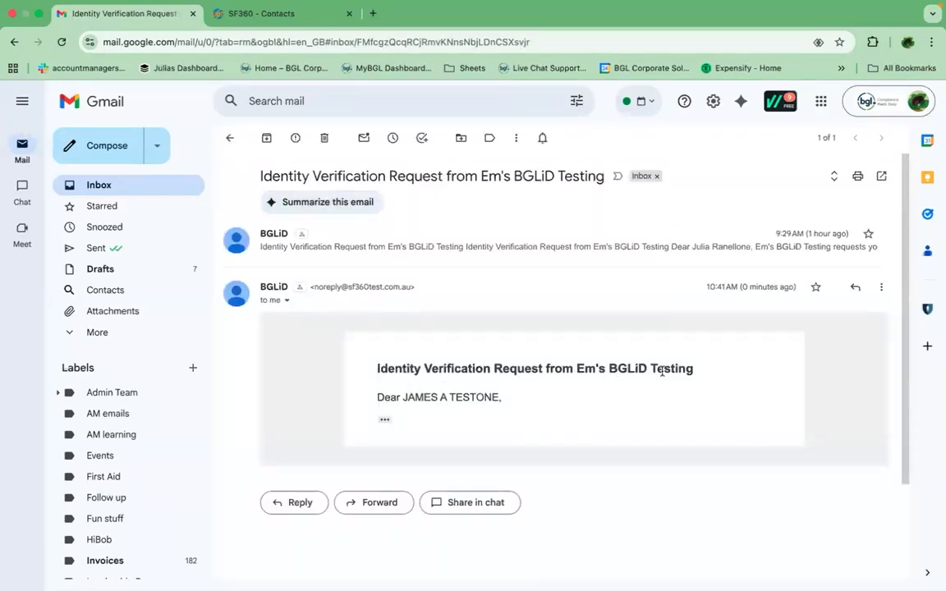
pyautogui.click(384, 420)
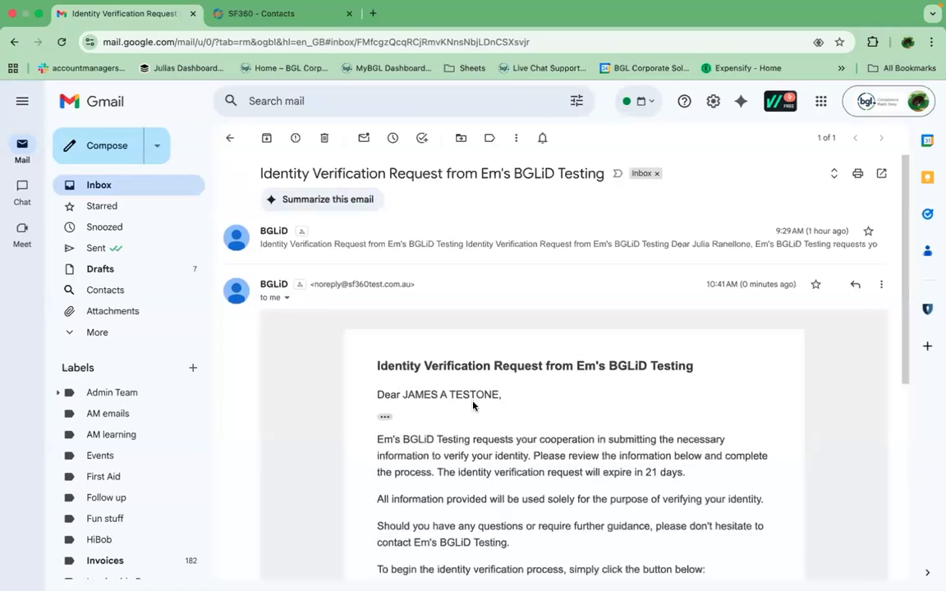
pyautogui.scroll(-5, 472, 405)
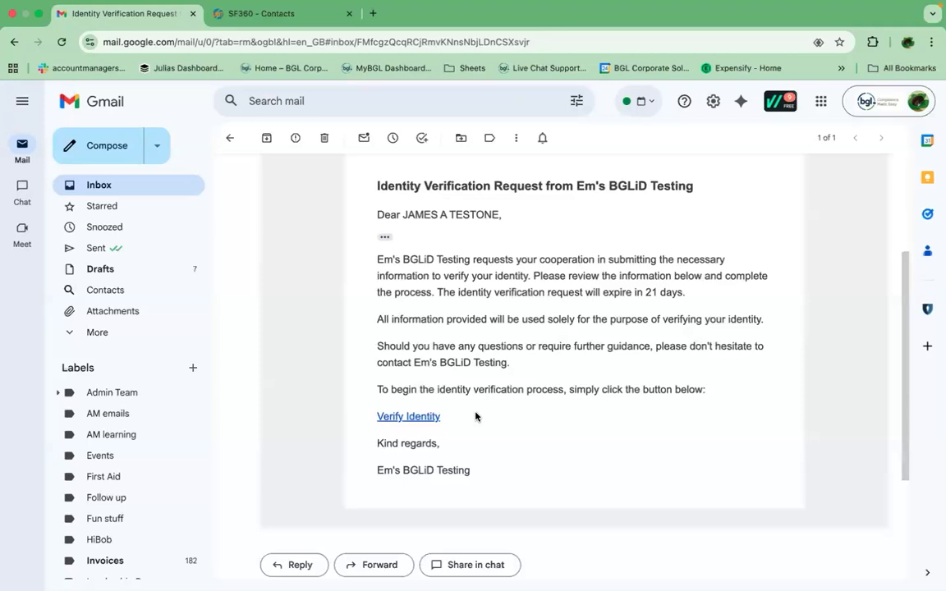
pyautogui.click(417, 420)
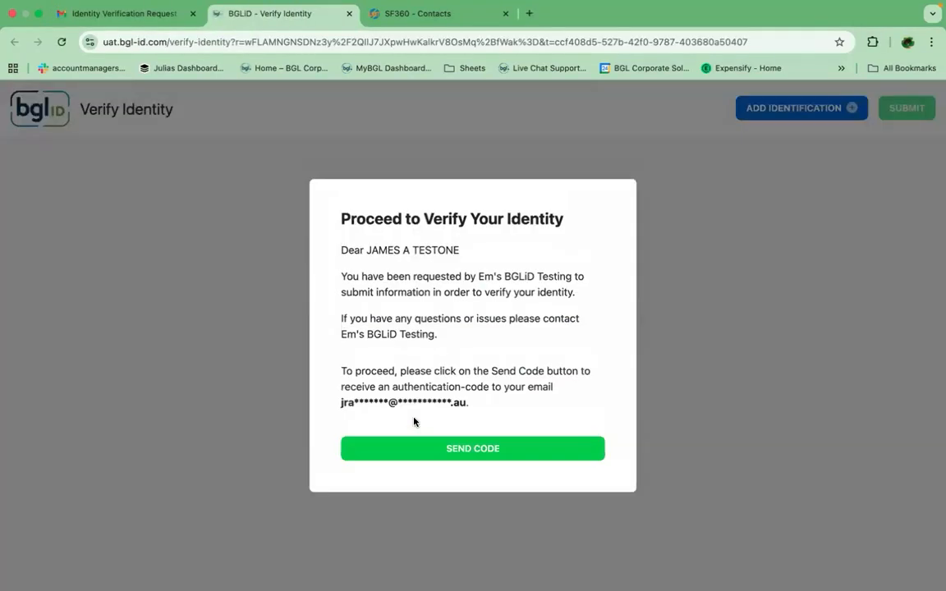
# Step: Request an authentication code, copy it from the security code email and enter it in the Verify Identity form
pyautogui.click(454, 450)
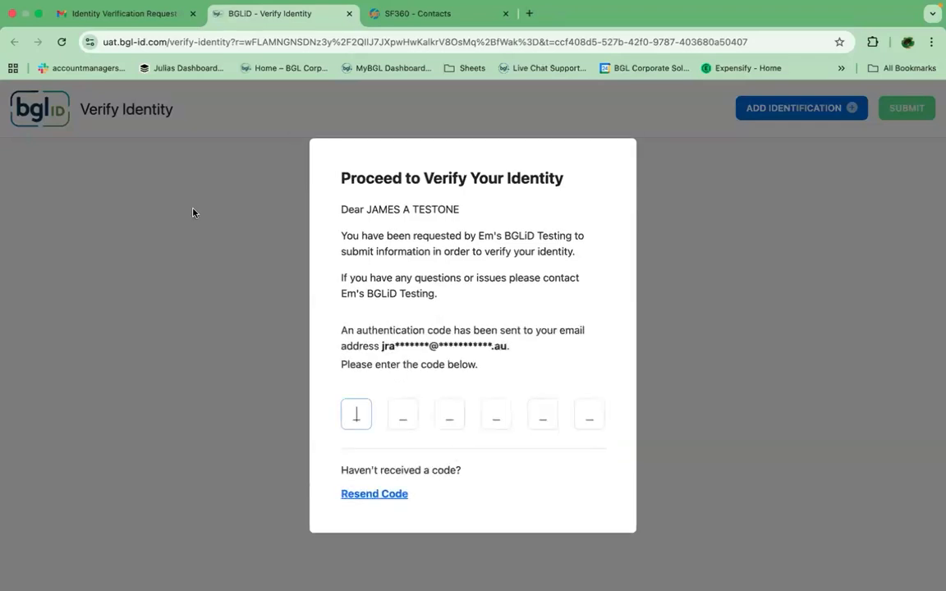
pyautogui.click(115, 14)
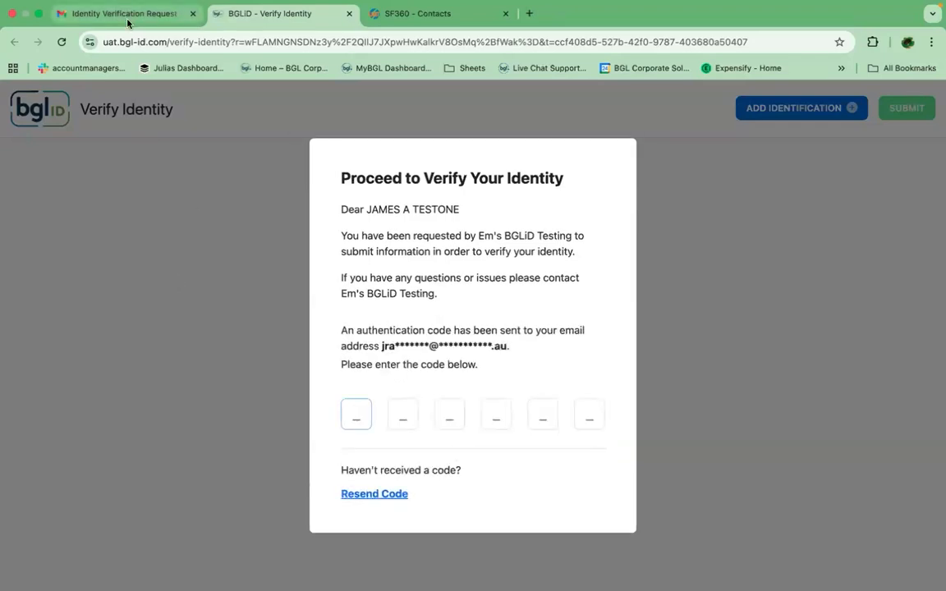
pyautogui.click(232, 138)
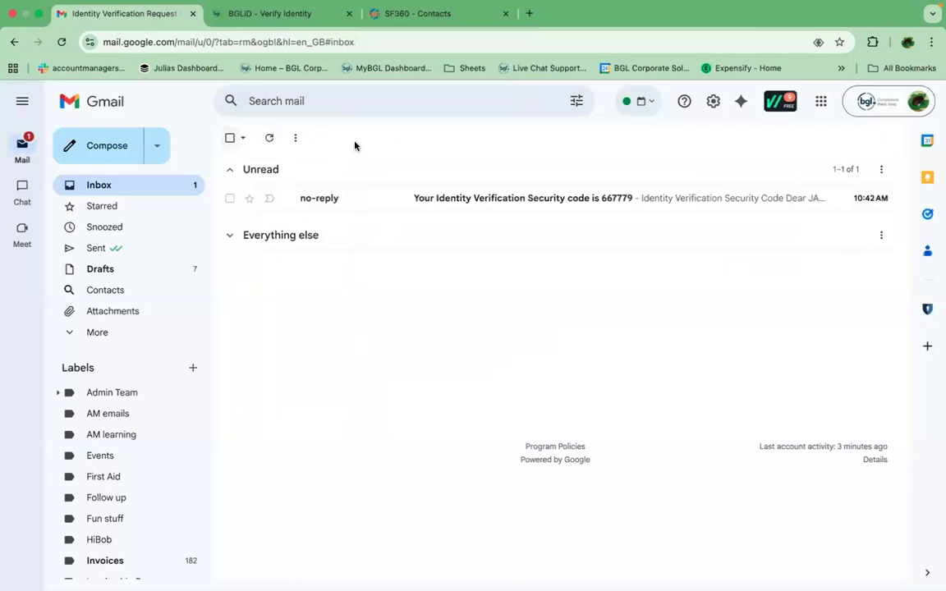
pyautogui.click(414, 200)
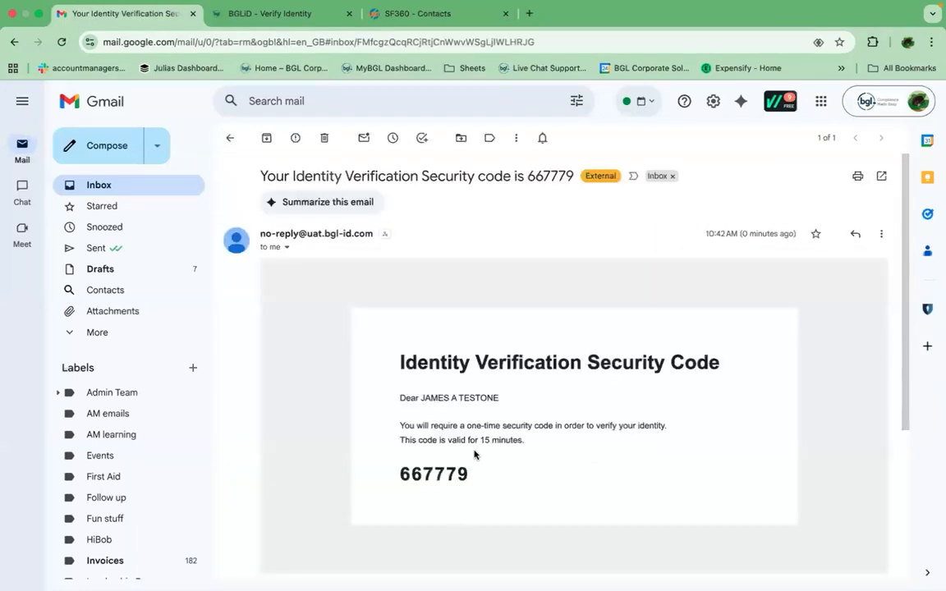
pyautogui.moveTo(469, 474); pyautogui.dragTo(403, 473)
pyautogui.press('super+c')
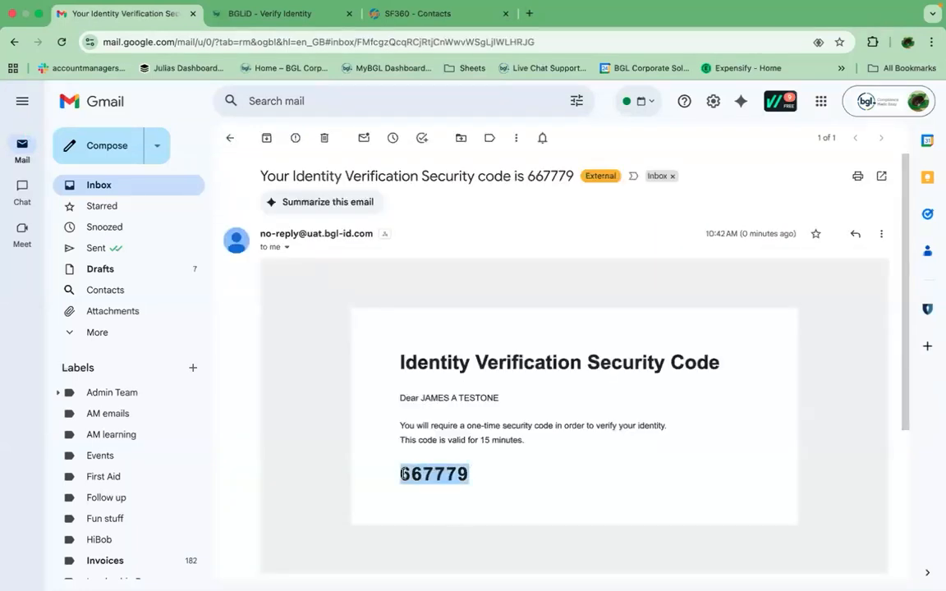
pyautogui.click(287, 14)
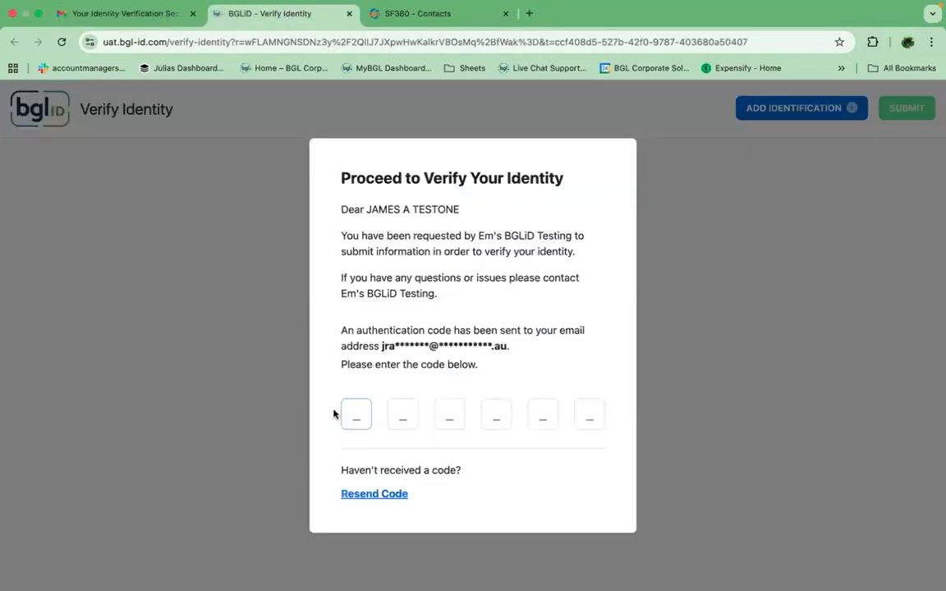
pyautogui.press('super+v')
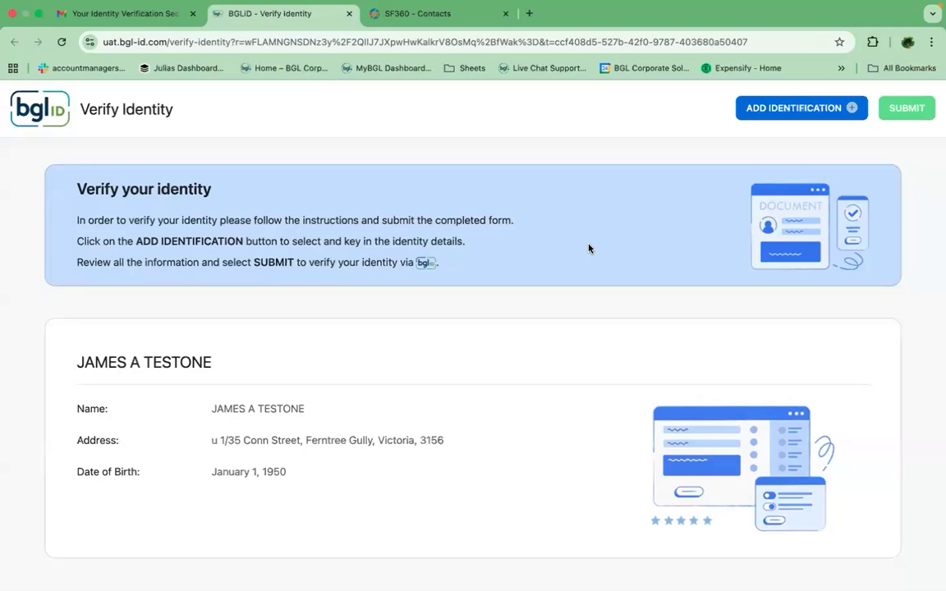
# Step: Add a Drivers Licence as identification and set its issue country to Australia
pyautogui.click(769, 110)
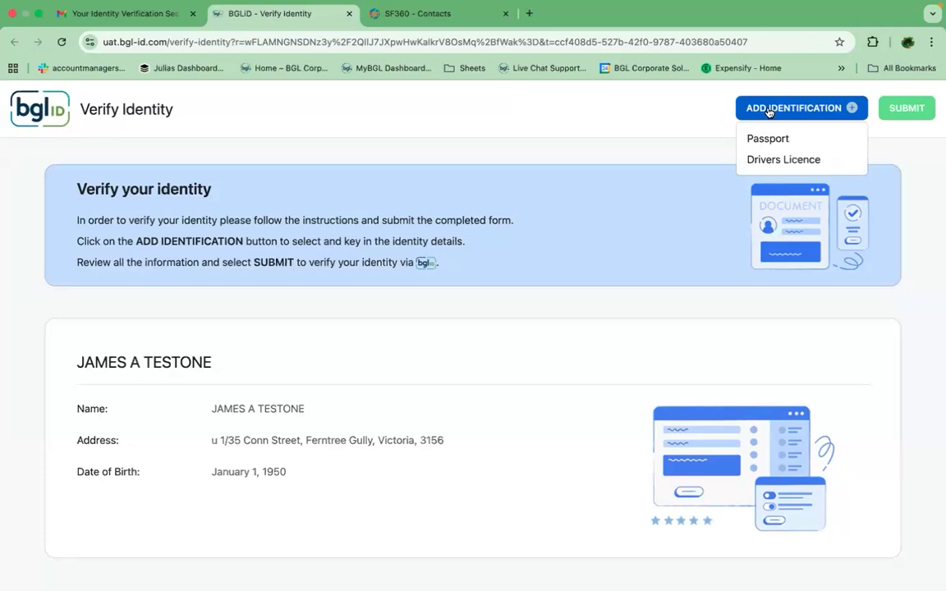
pyautogui.click(785, 162)
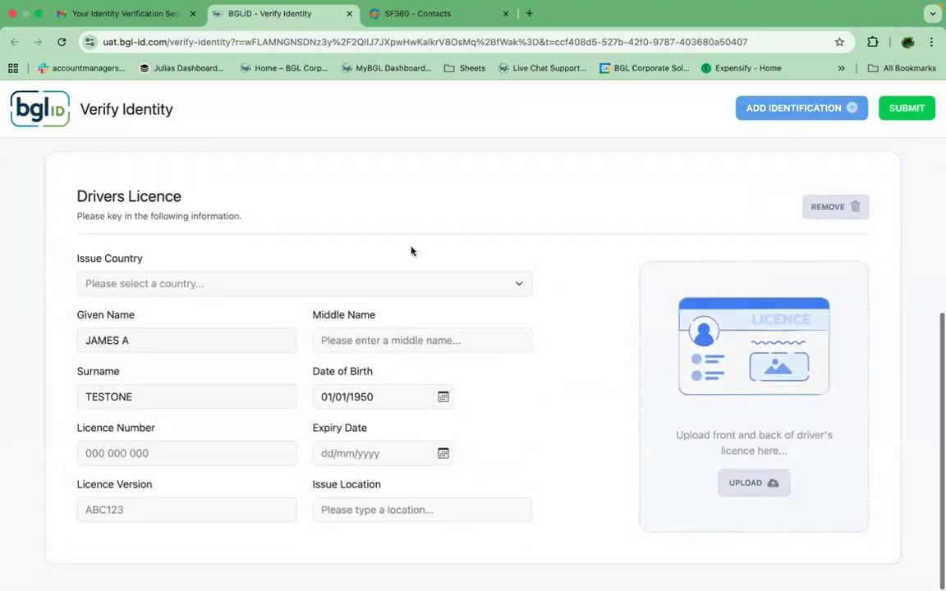
pyautogui.click(197, 284)
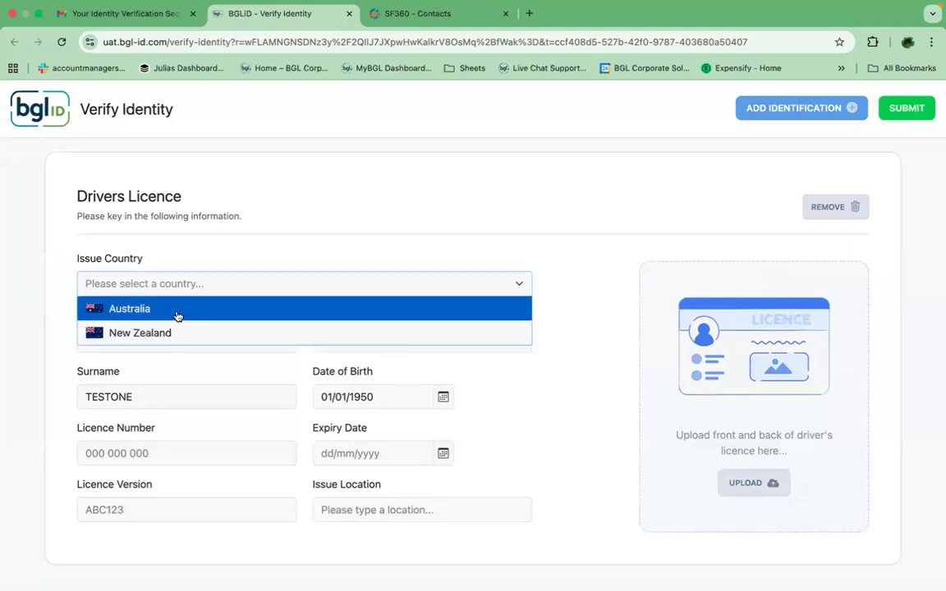
pyautogui.click(176, 314)
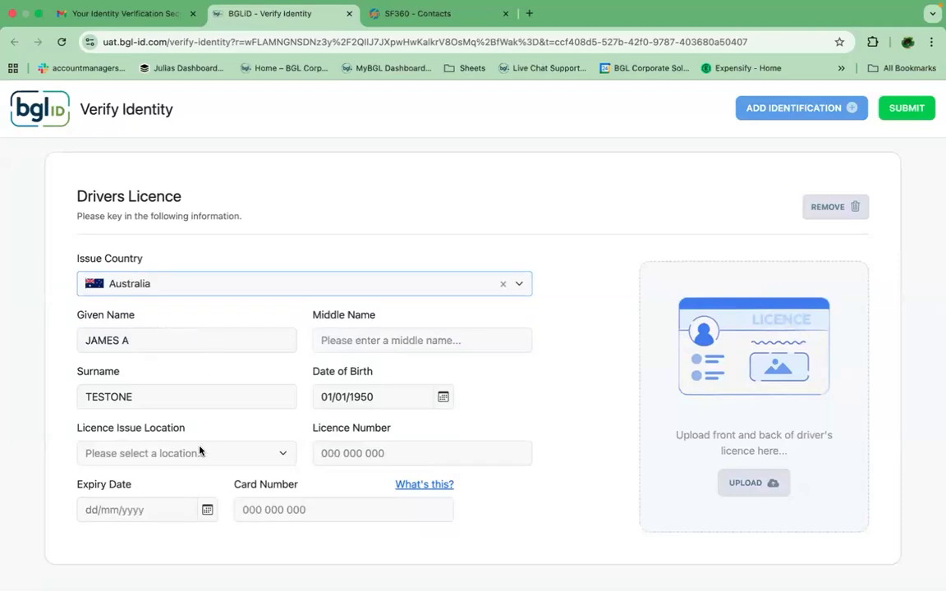
# Step: Remove the middle initial from the licence's given name and enter it as the middle name
pyautogui.click(145, 341)
pyautogui.press('BackSpace')
pyautogui.press('BackSpace')
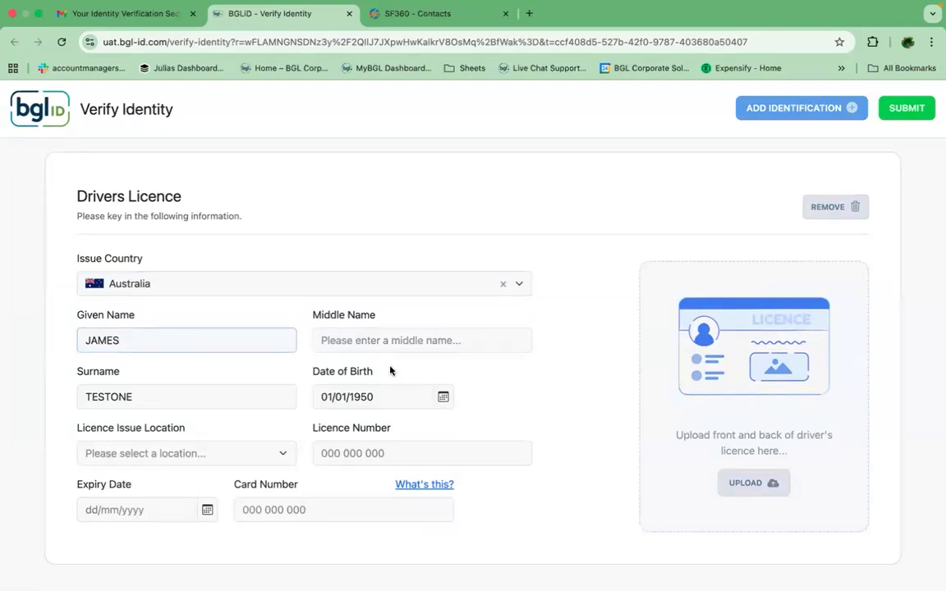
pyautogui.click(367, 338)
pyautogui.write('A')
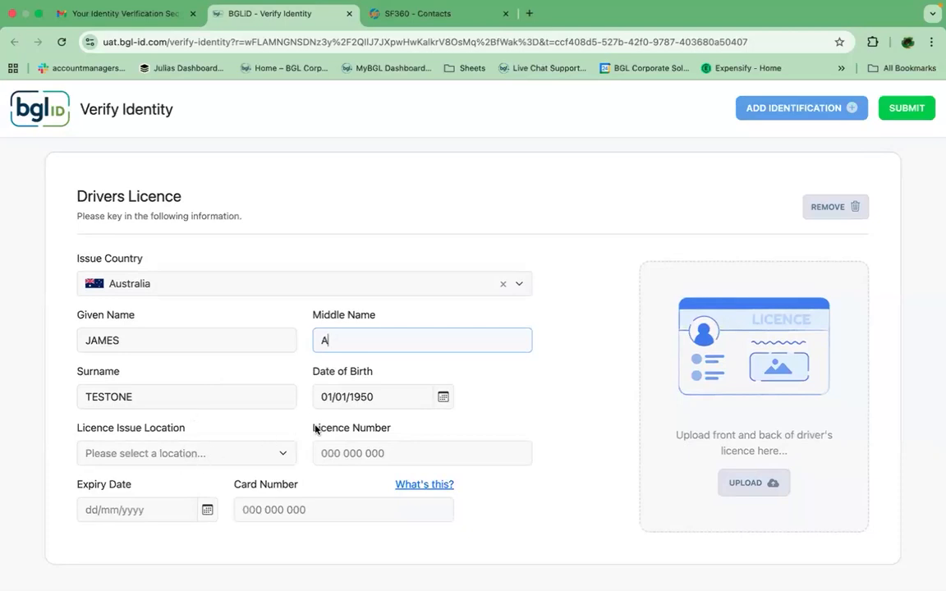
# Step: Set the licence issue location to Victoria and enter the driver's licence number
pyautogui.click(197, 451)
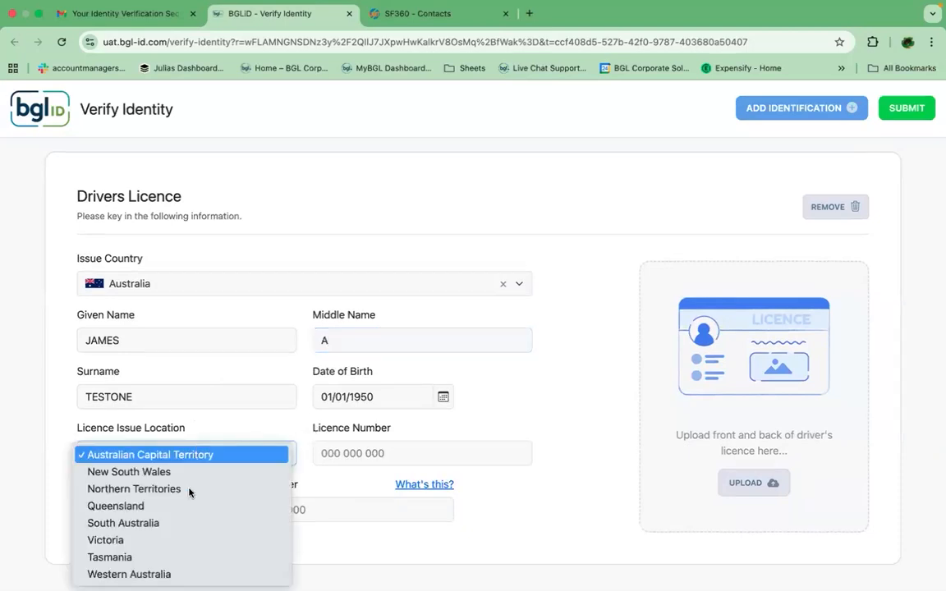
pyautogui.click(171, 542)
pyautogui.click(390, 452)
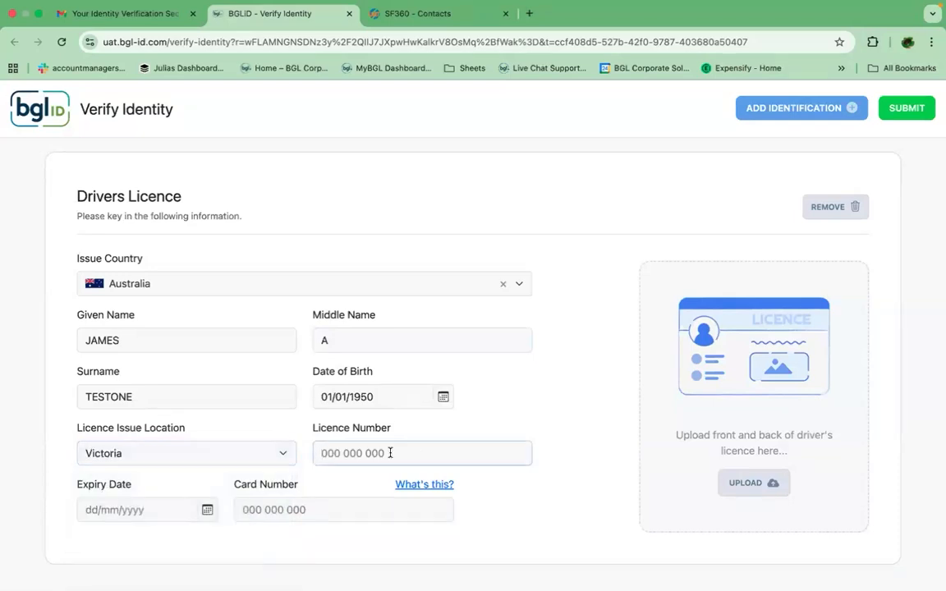
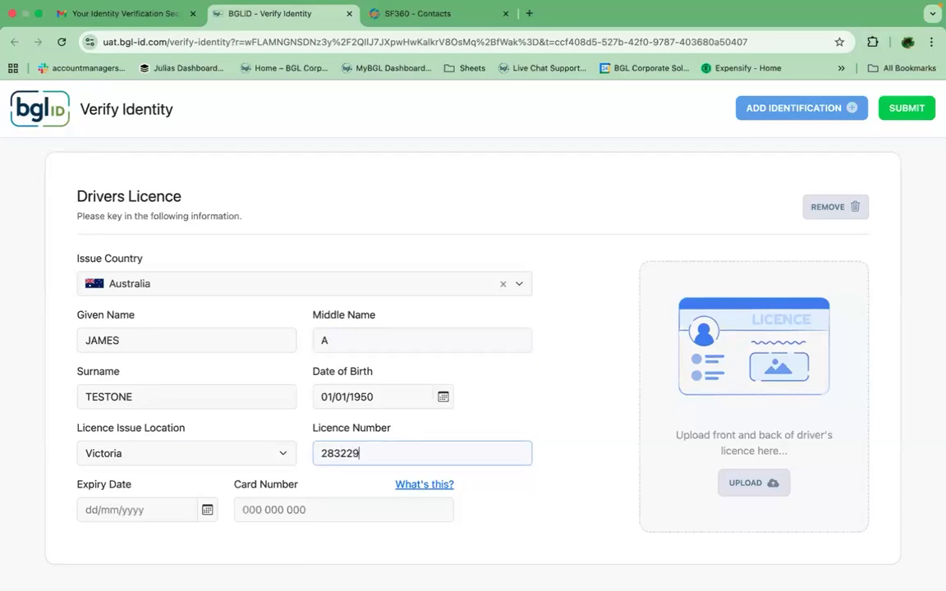
# Step: Enter the card number of the driver's licence, leaving the expiry date empty
pyautogui.click(173, 509)
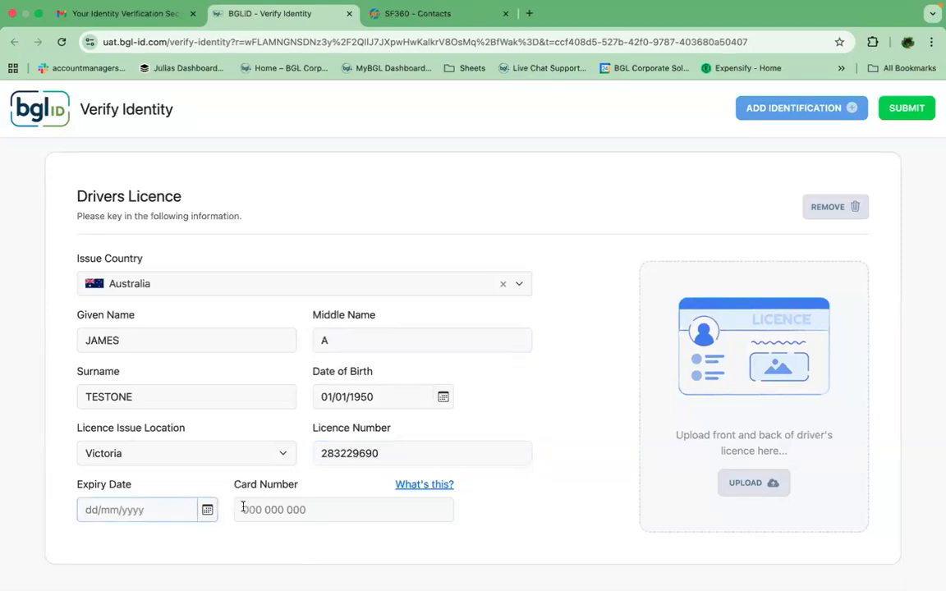
pyautogui.click(269, 511)
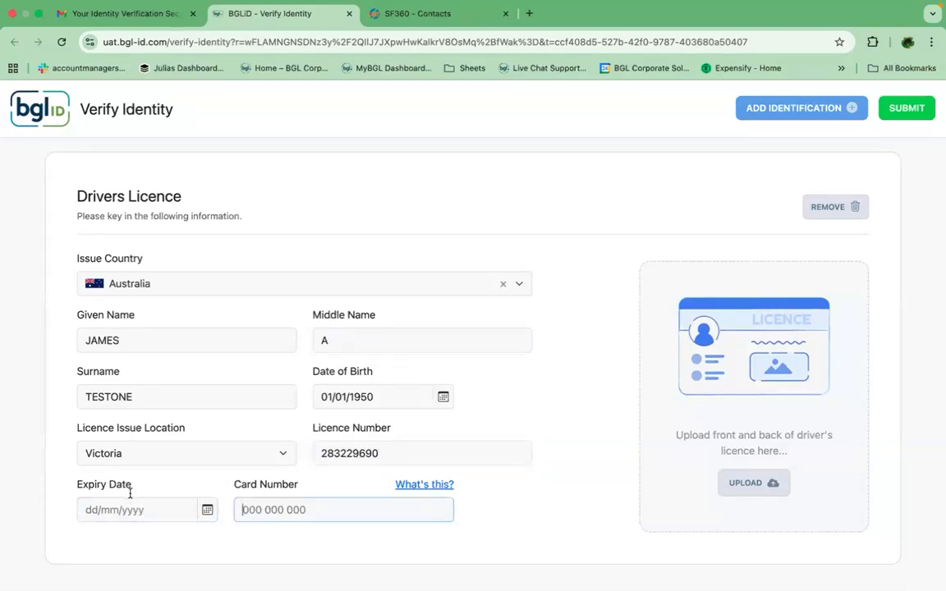
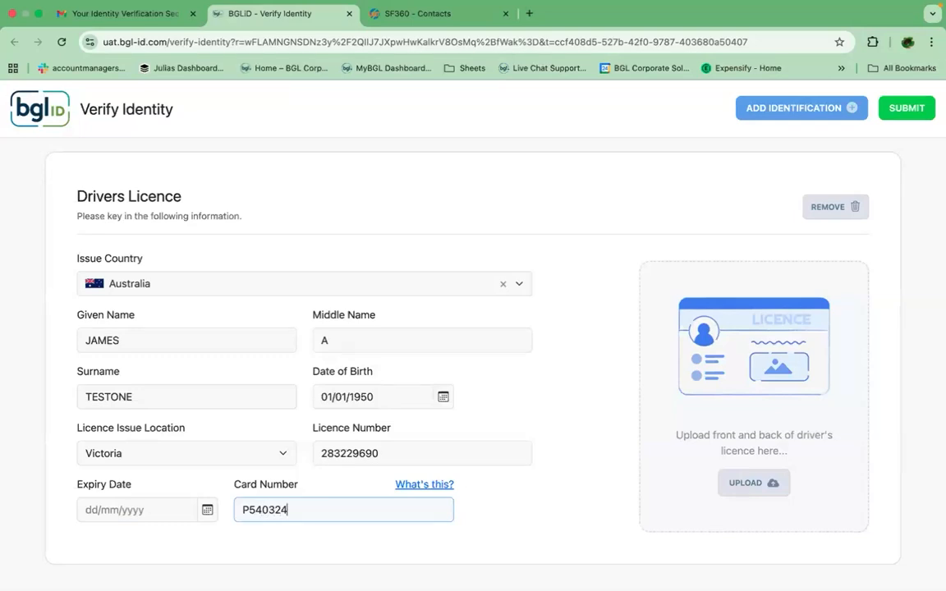
pyautogui.click(536, 526)
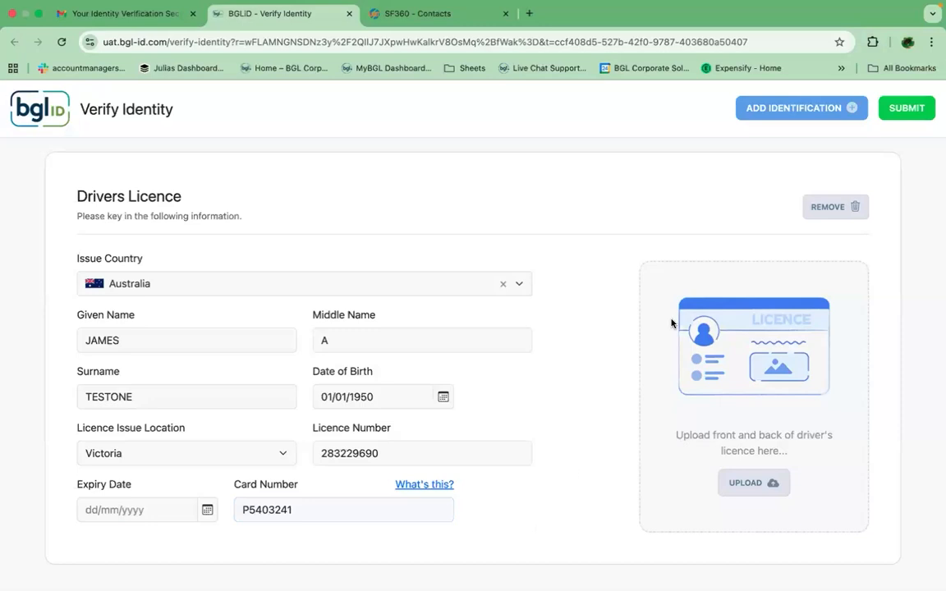
# Step: Submit the identity details with consent, and switch back to SF360 to reload the contacts list
pyautogui.click(887, 106)
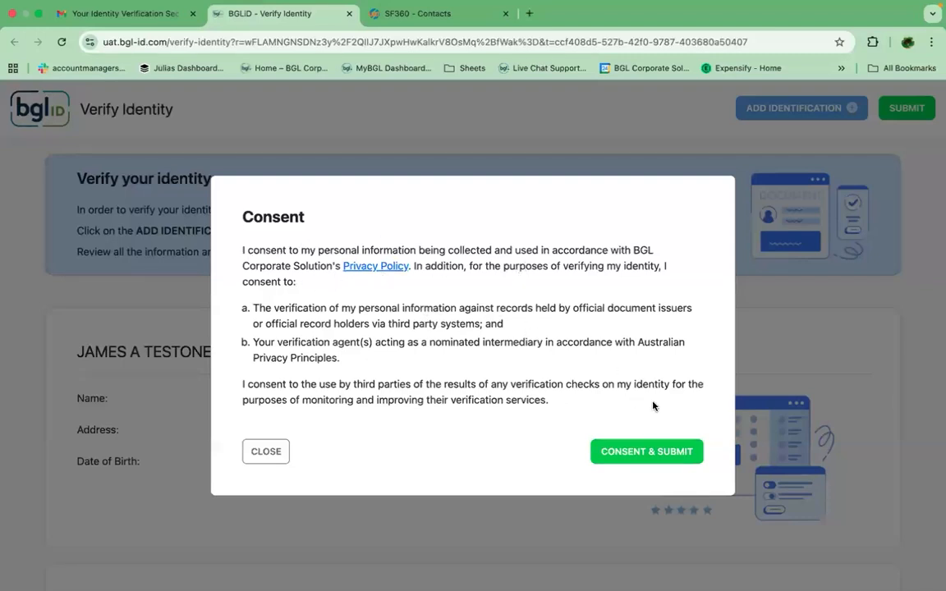
pyautogui.click(633, 457)
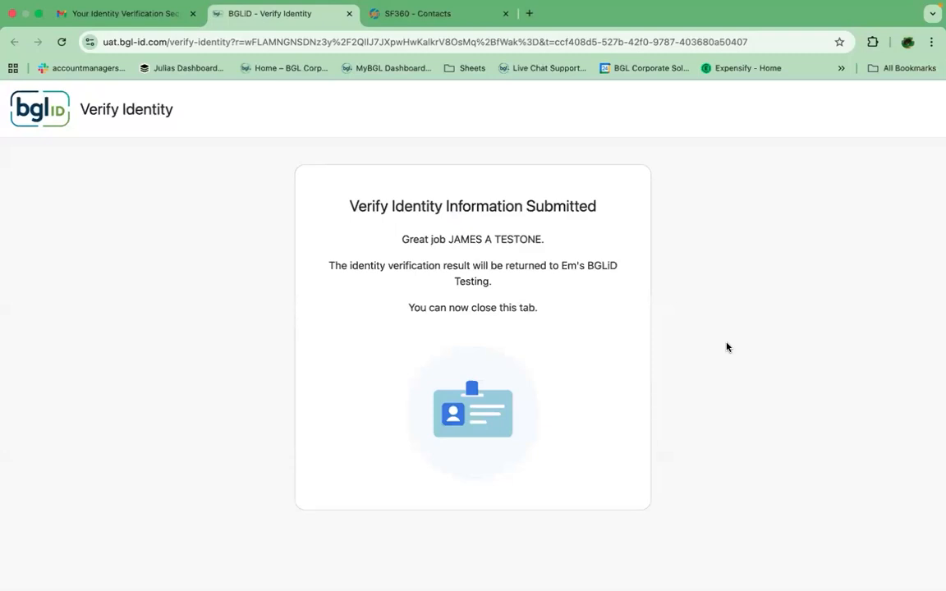
pyautogui.click(419, 13)
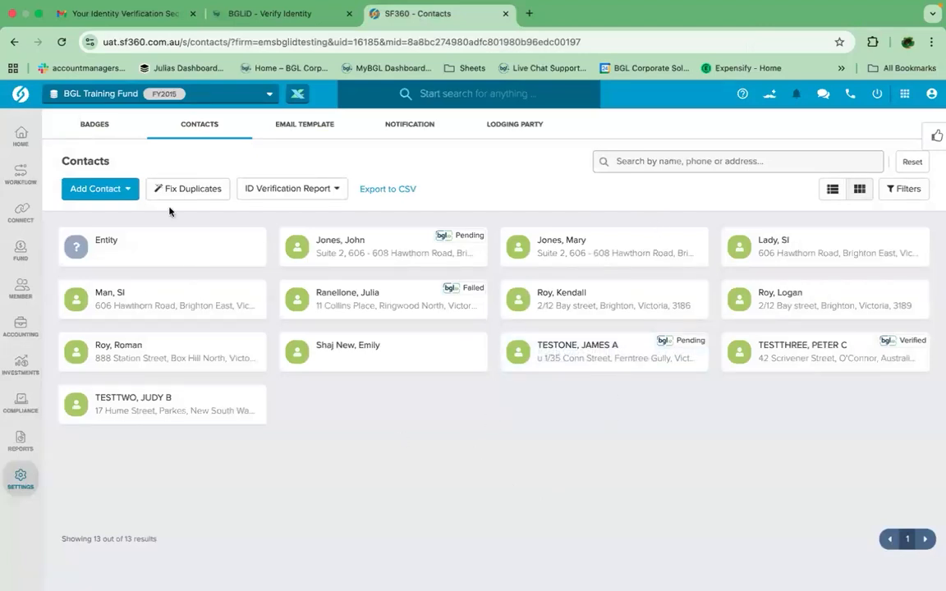
pyautogui.click(59, 37)
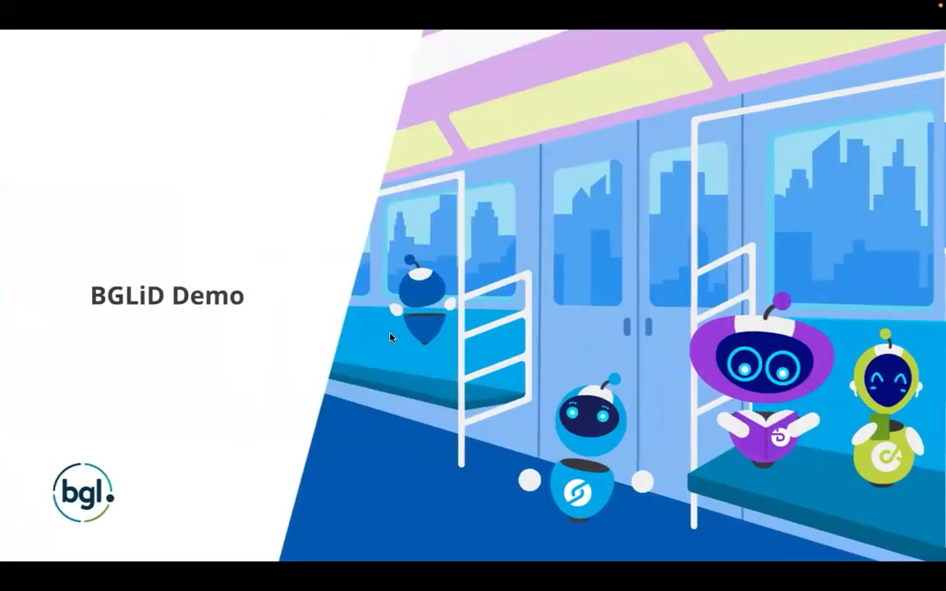
pyautogui.press('Right')
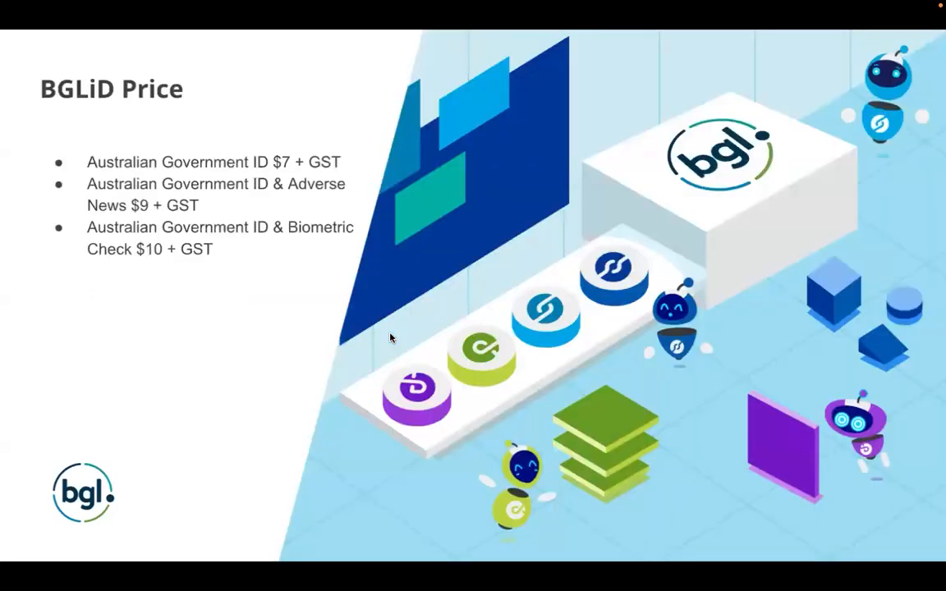